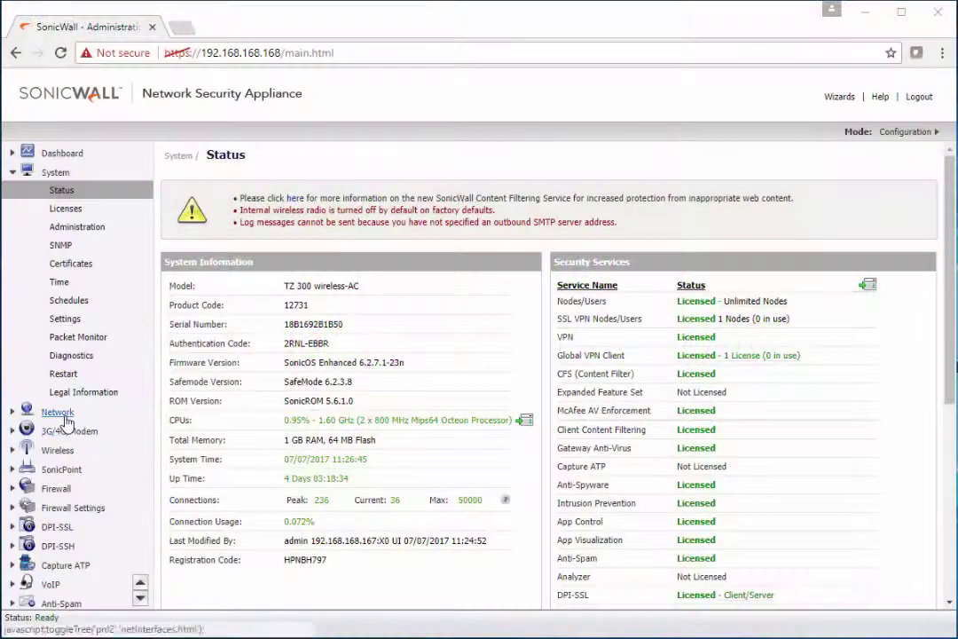
Add a new network zone named Phone System with the security type Trusted.
click(59, 413)
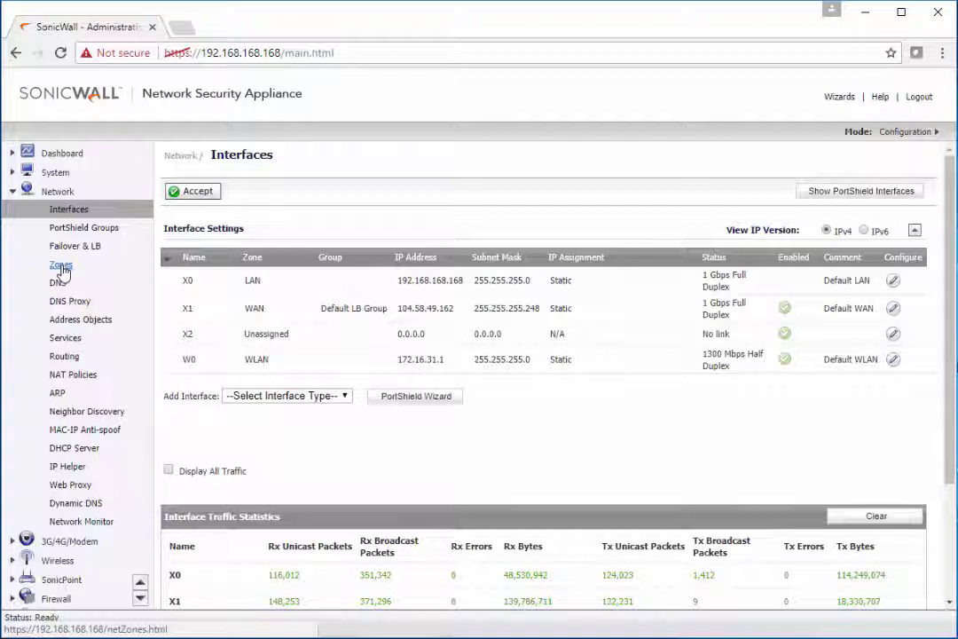
click(61, 266)
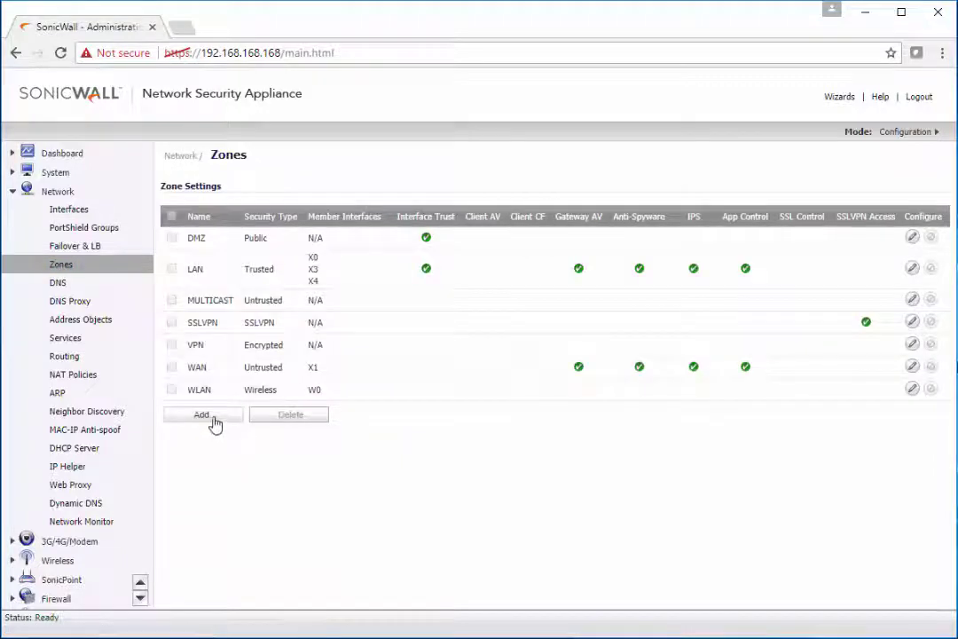
click(211, 419)
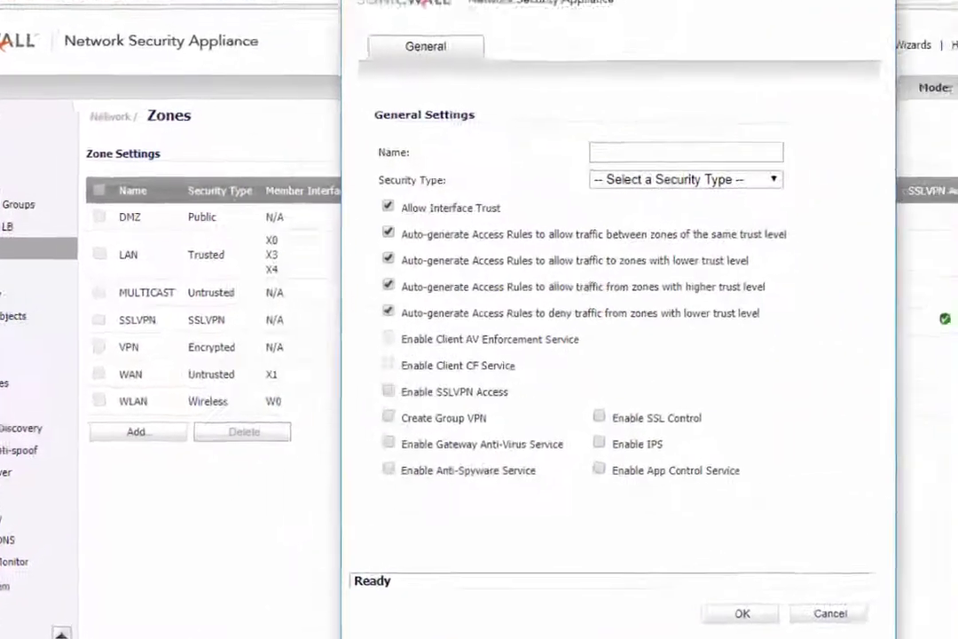
click(616, 153)
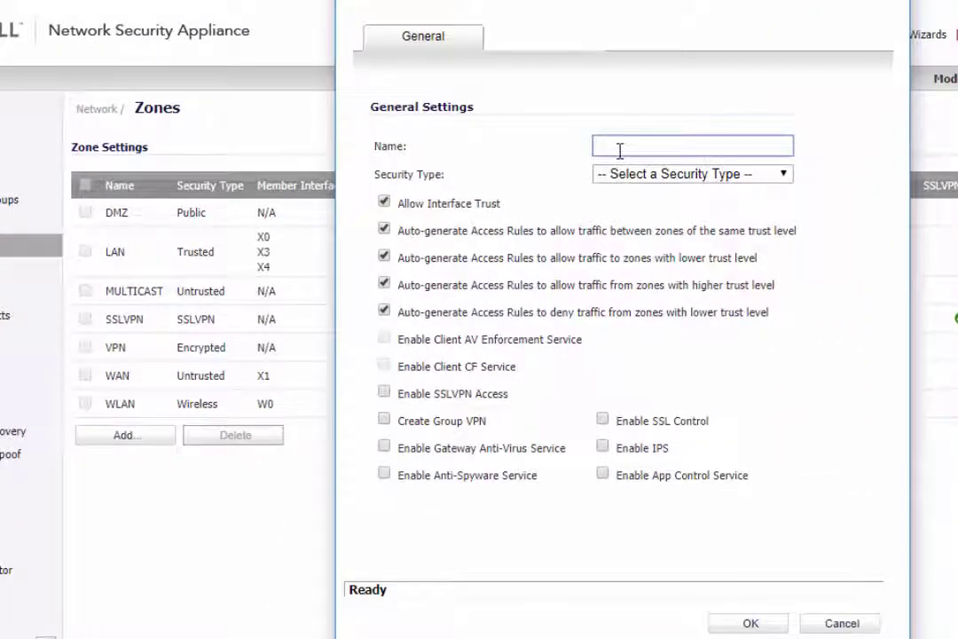
text(Phon)
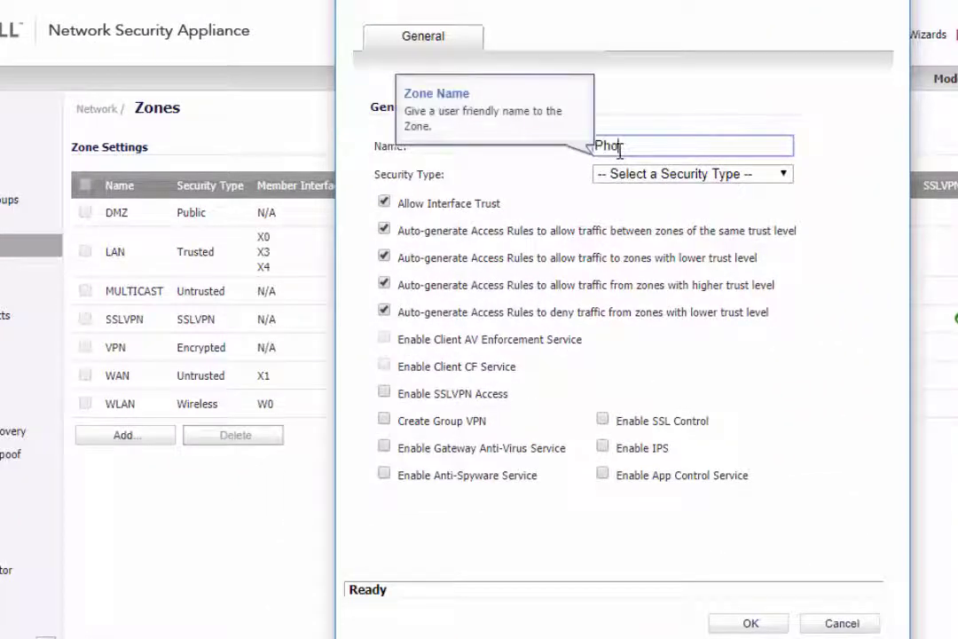
text(e System)
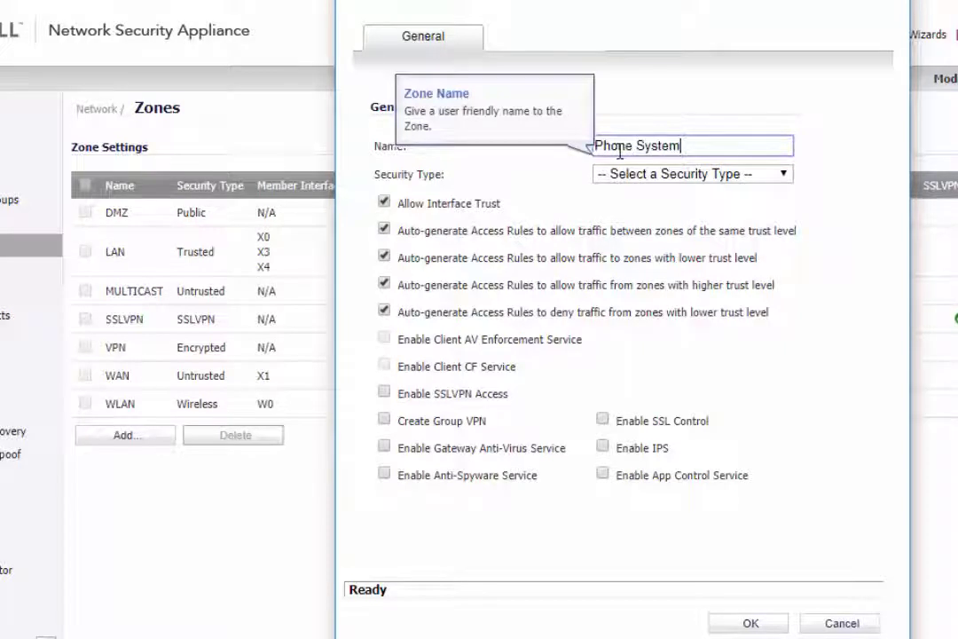
click(698, 175)
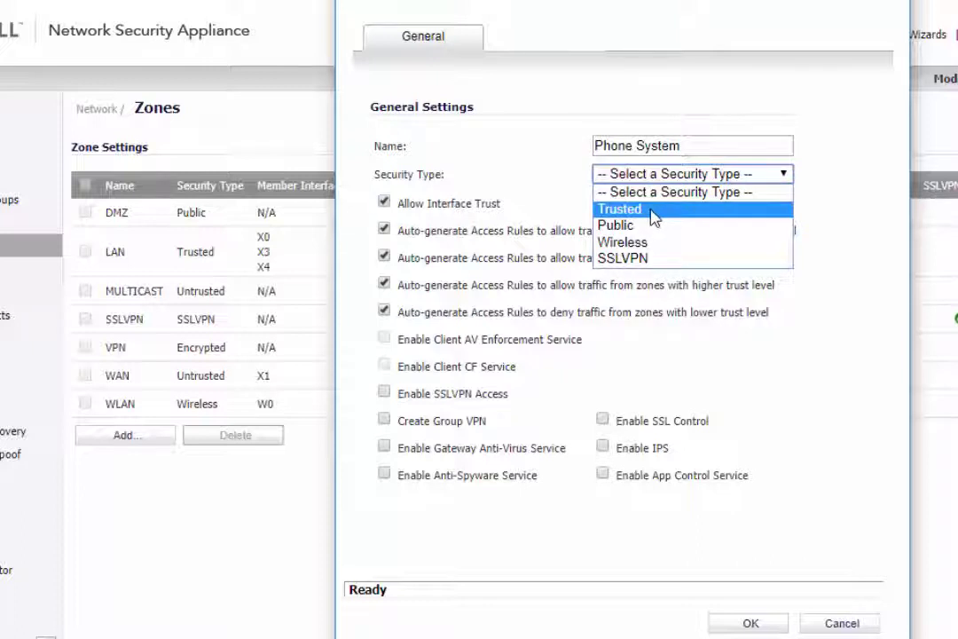
click(653, 209)
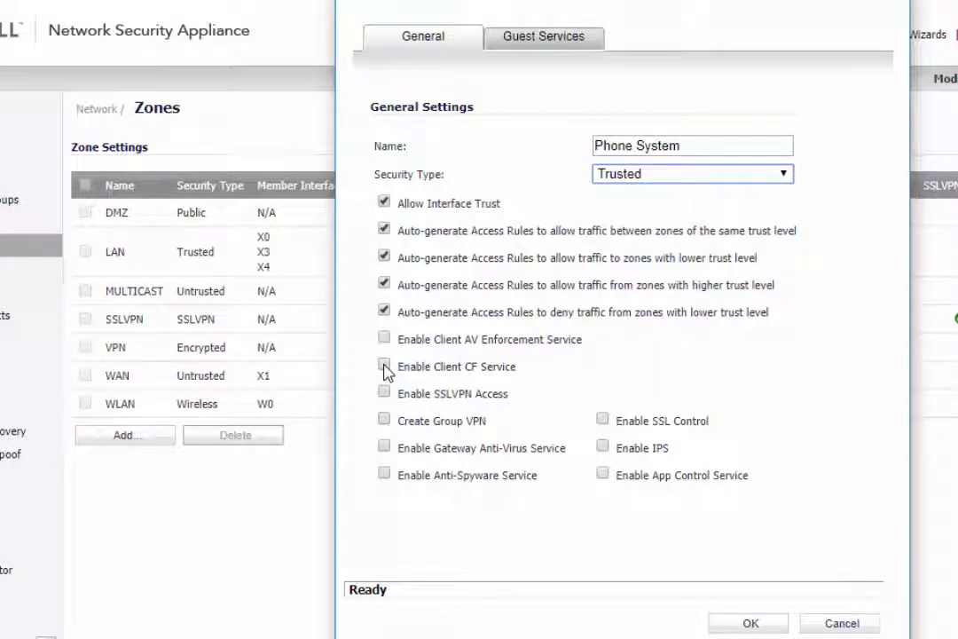
Enable Gateway Anti-Virus, Anti-Spyware, IPS and App Control services for the Phone System zone and save it.
click(384, 448)
click(384, 475)
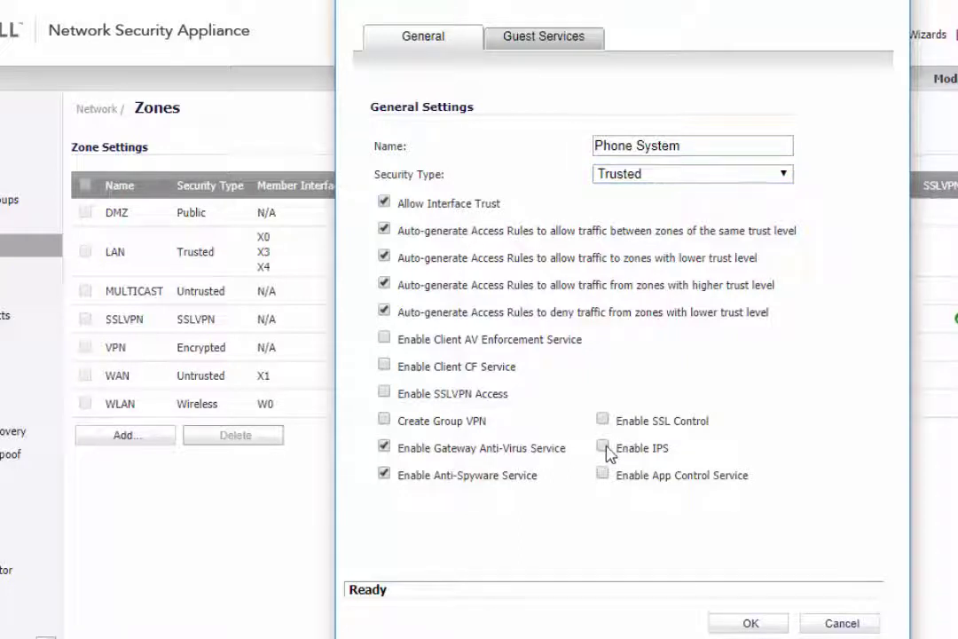
click(604, 449)
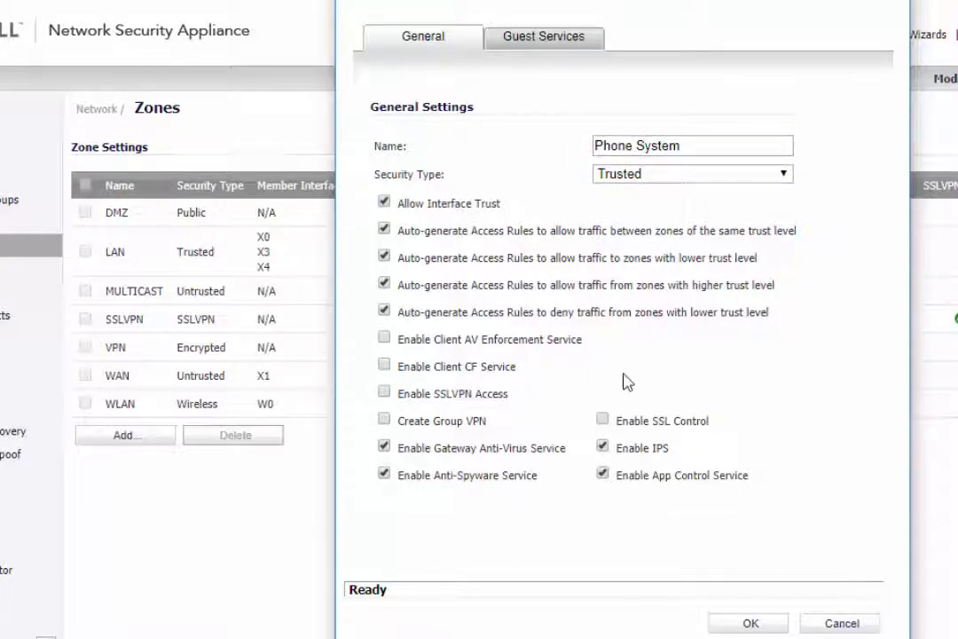
click(752, 623)
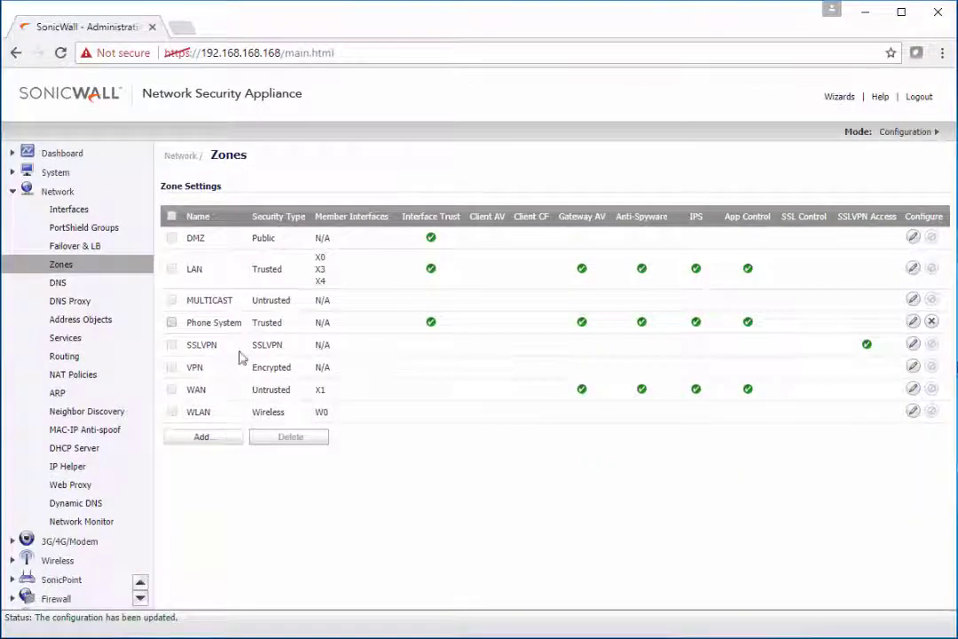
Show the PortShield interfaces in the network interface settings and assign interface X2 to the Phone System zone.
click(85, 212)
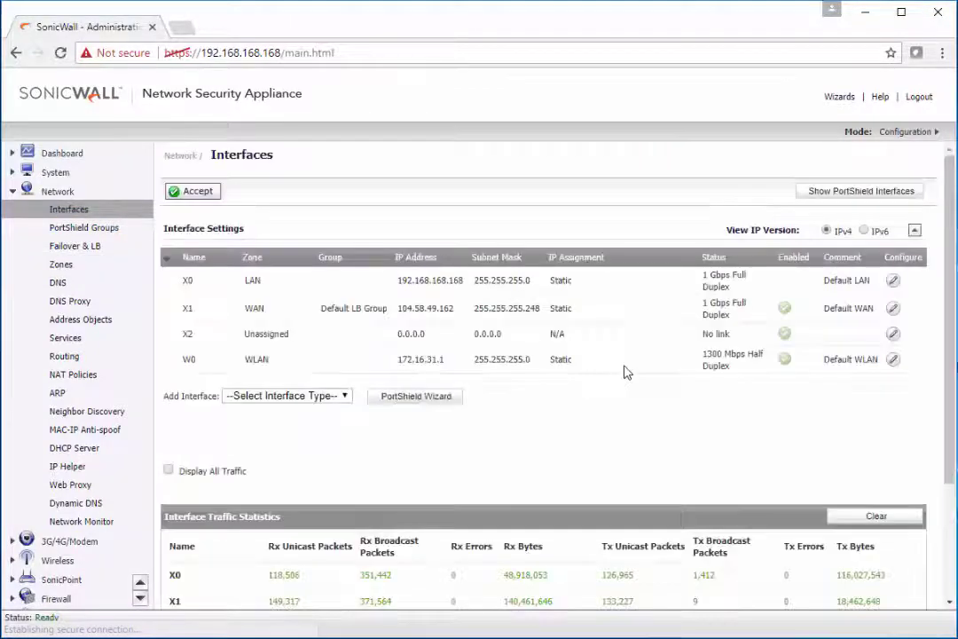
click(834, 190)
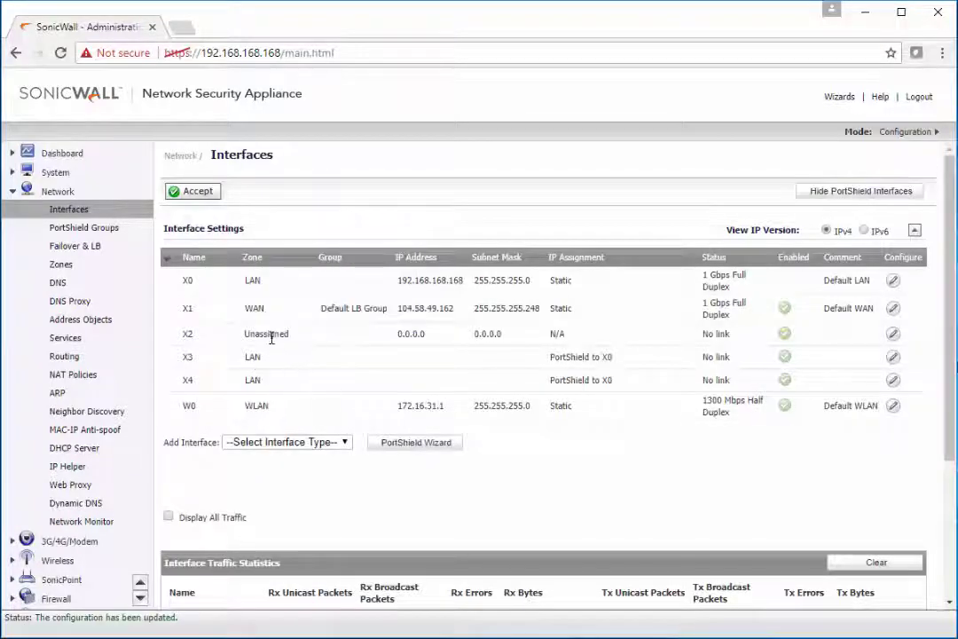
click(892, 335)
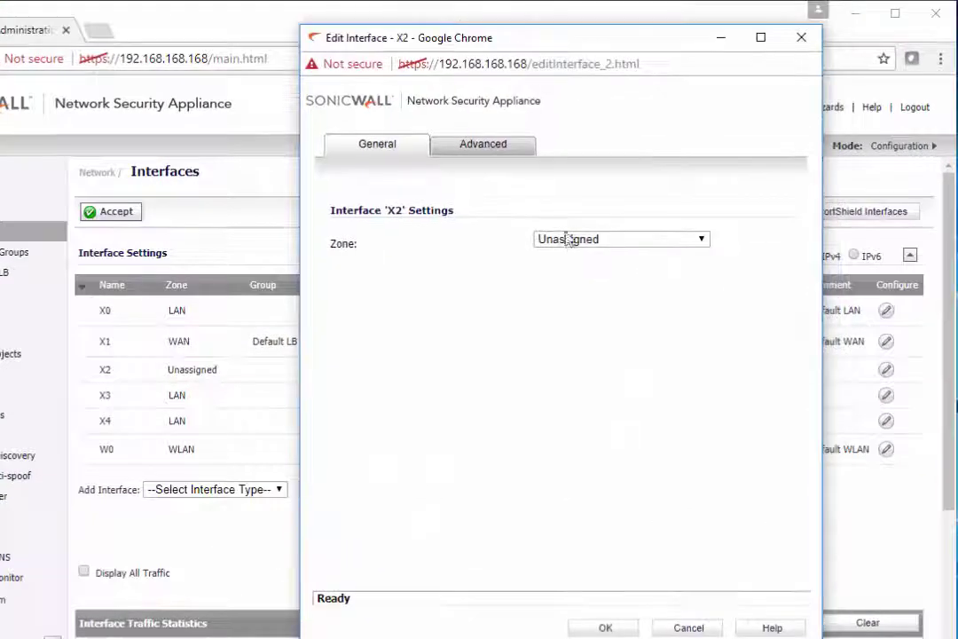
click(568, 240)
click(566, 344)
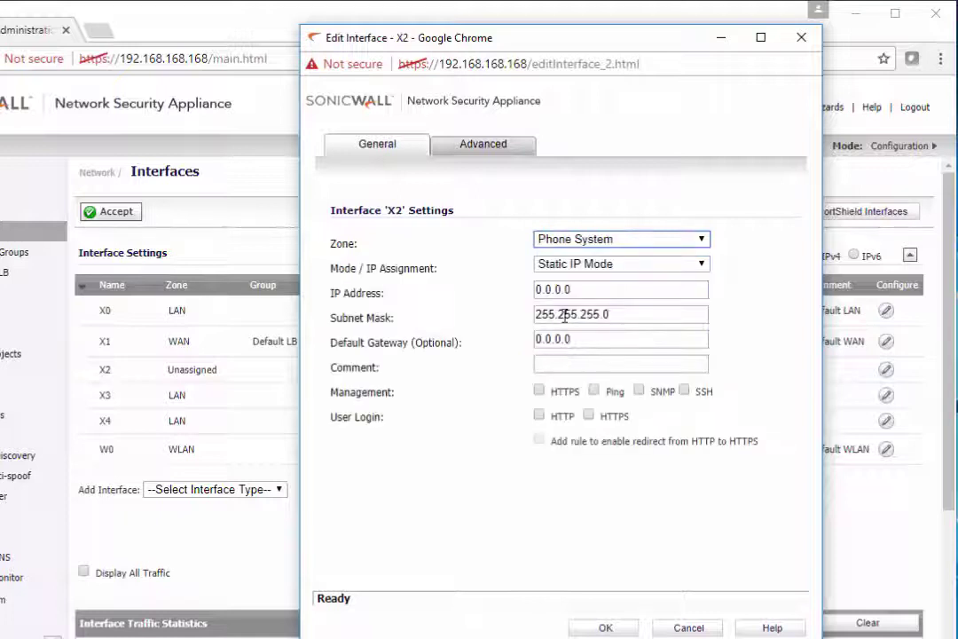
drag(552, 45, 602, 40)
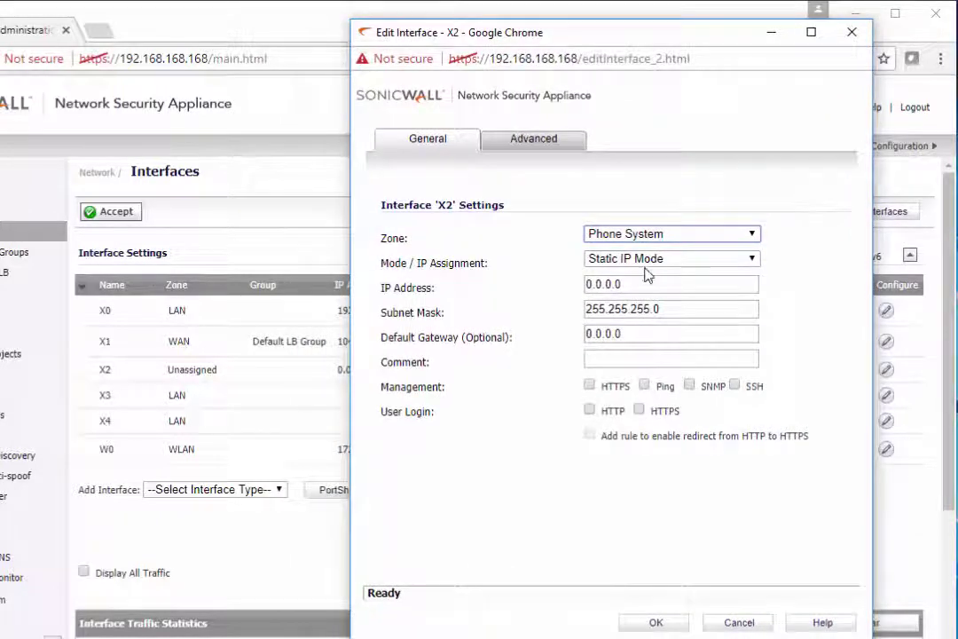
Try PortShield Switch Mode and Layer 2 Bridged Mode bridged to X0 as interface X2's IP assignment.
click(645, 261)
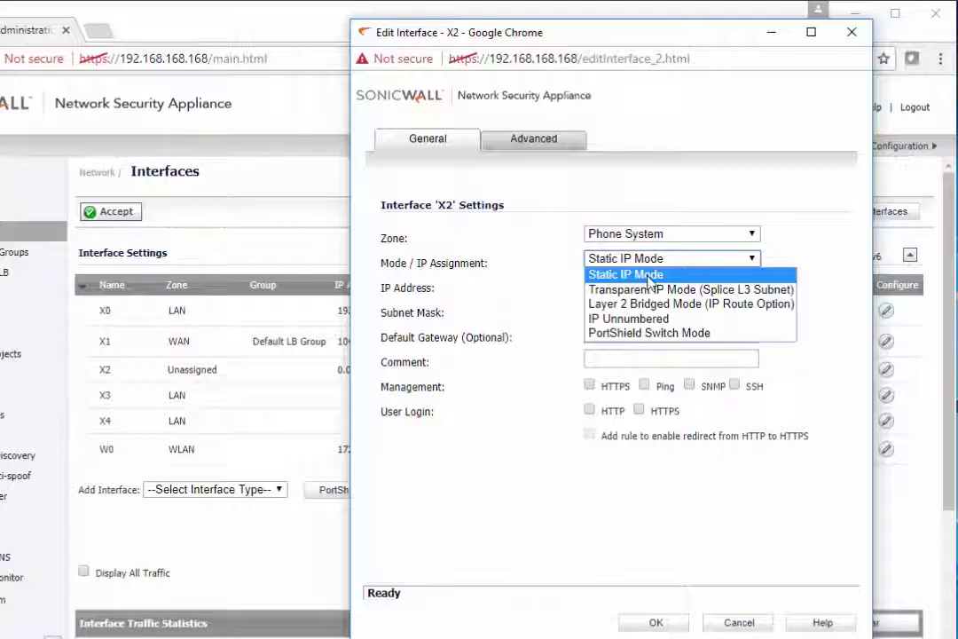
click(647, 333)
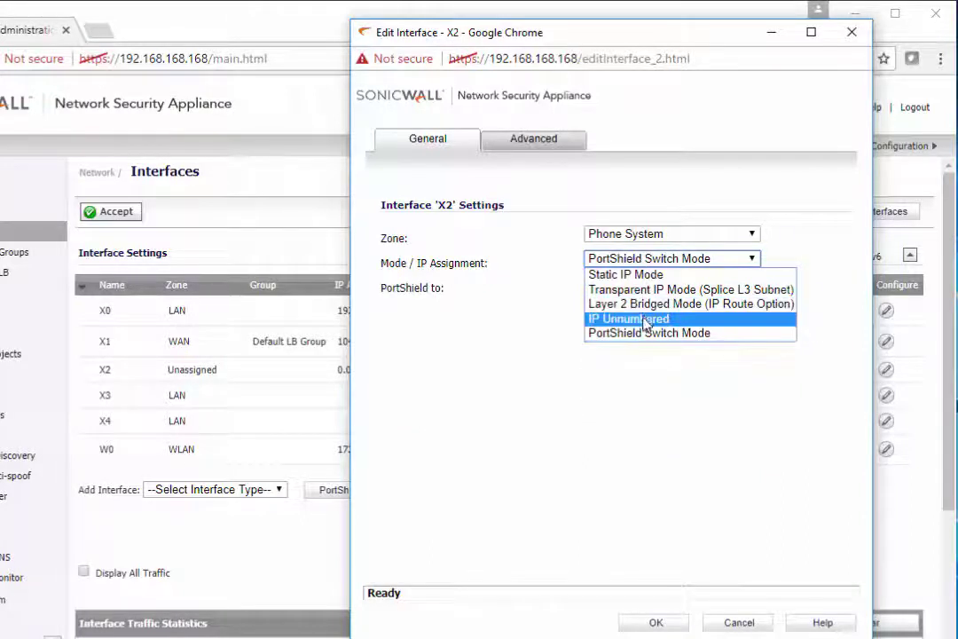
click(646, 304)
click(631, 283)
click(633, 312)
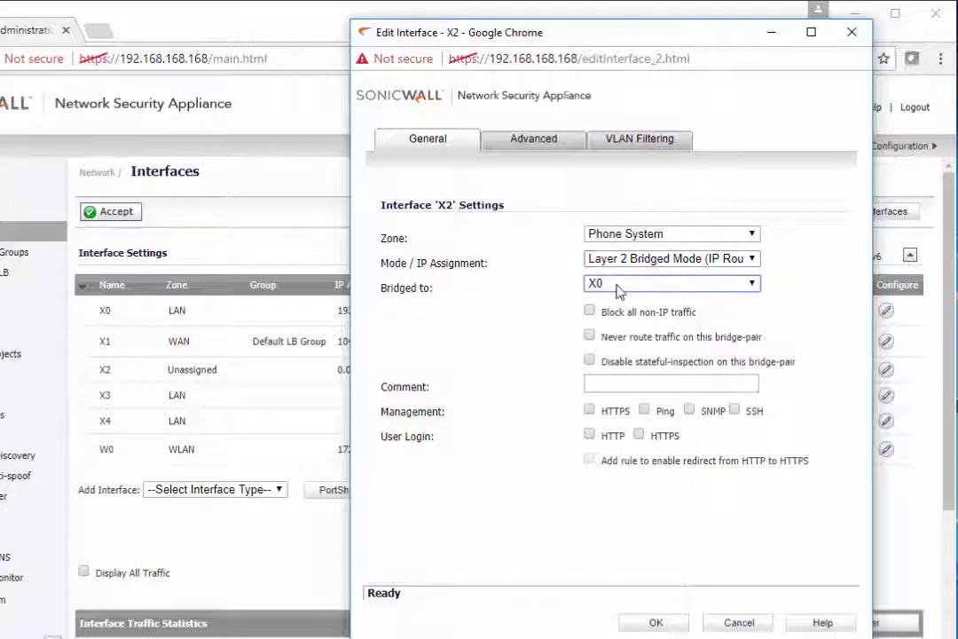
Allow HTTPS and Ping management on interface X2 and set its IP assignment to Static IP Mode.
click(644, 410)
click(590, 410)
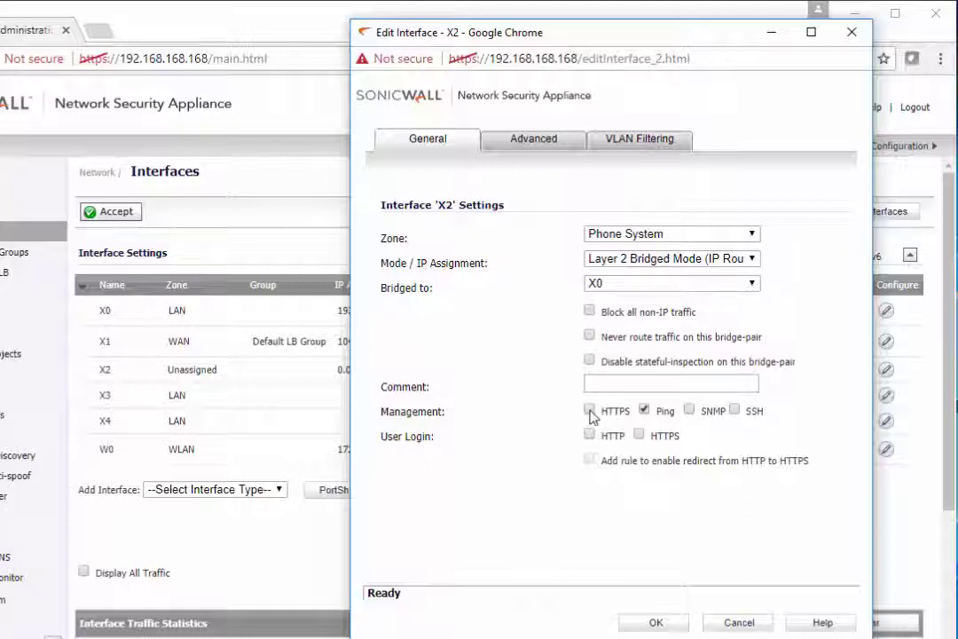
click(652, 260)
click(648, 276)
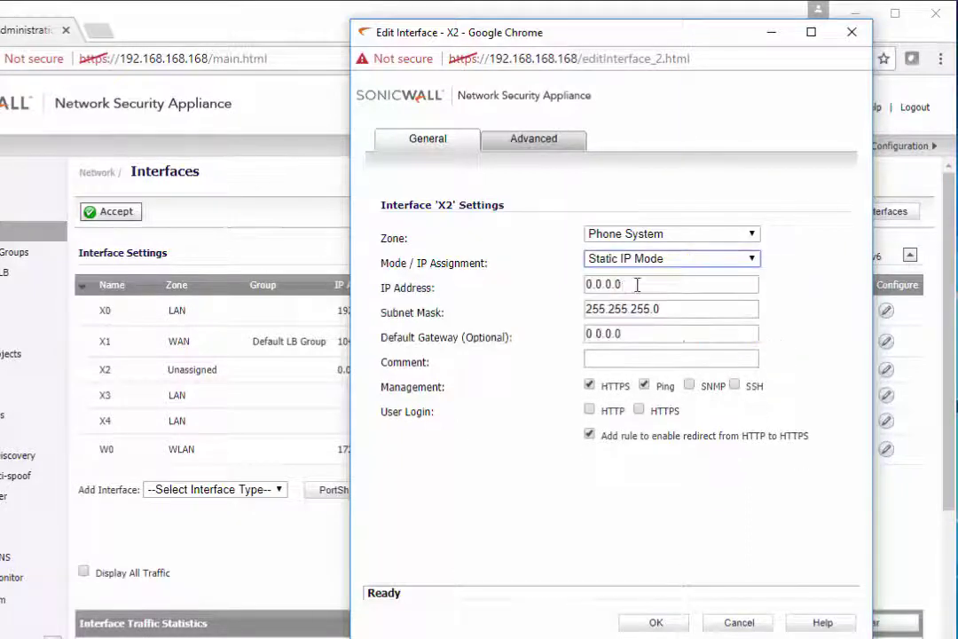
Set interface X2's IP address to 172.31.255.1 and save the interface settings.
drag(637, 284, 520, 286)
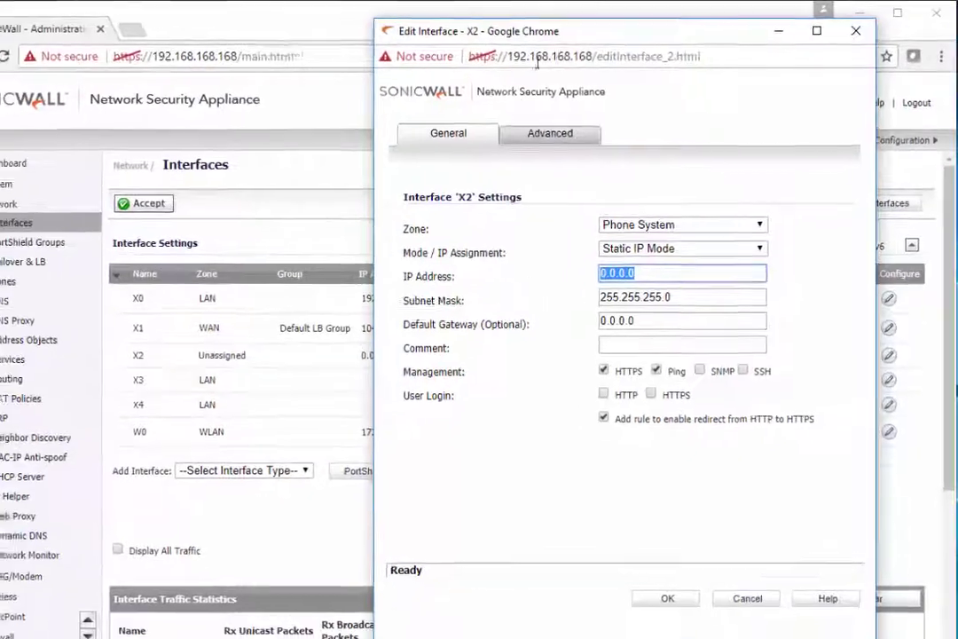
click(639, 287)
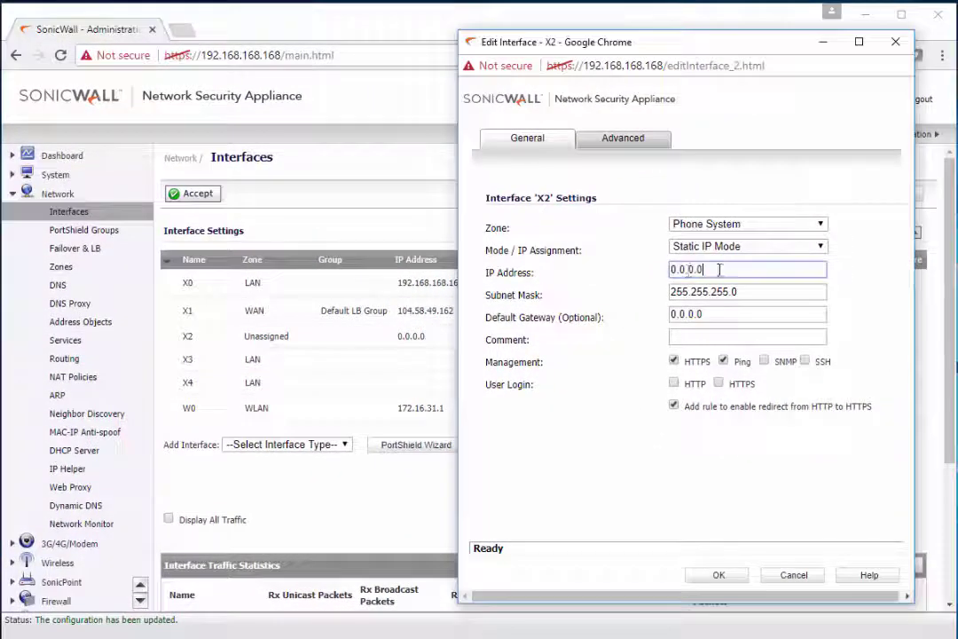
drag(719, 271, 646, 274)
text(172.31.255.1)
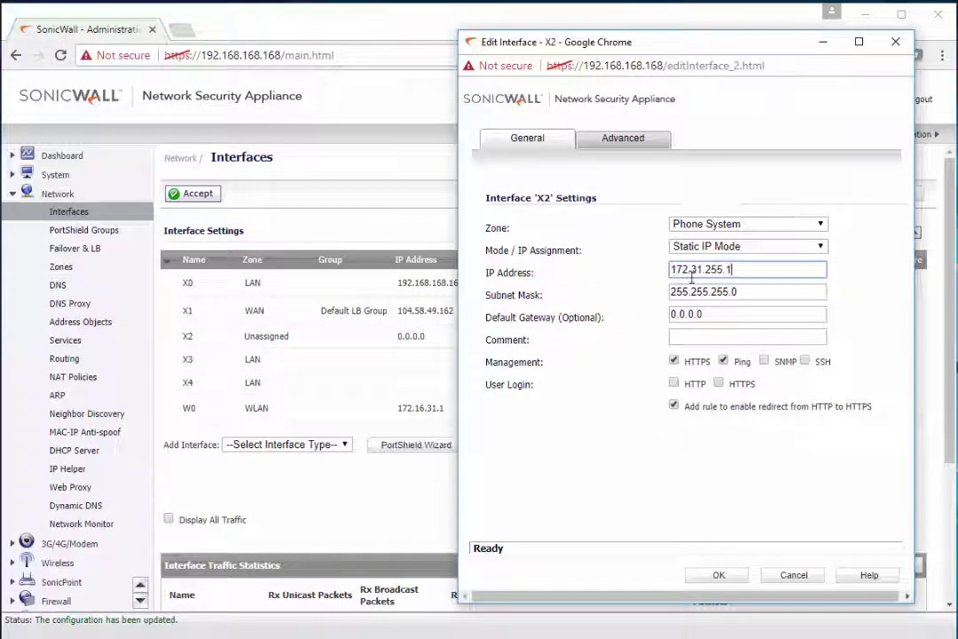
click(721, 575)
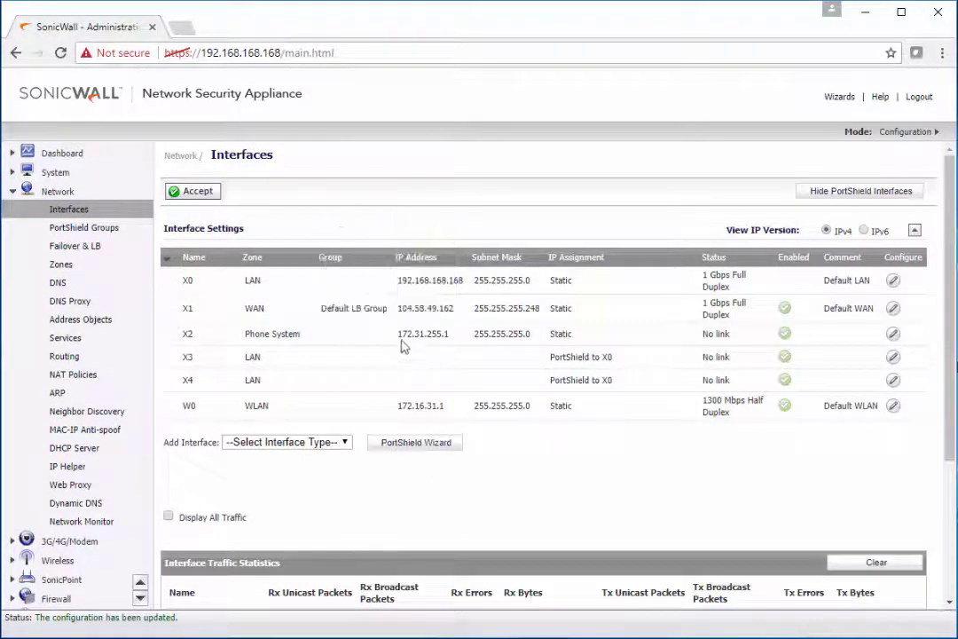
Delete the dynamic DHCPv4 server lease scope that belongs to interface W0.
click(92, 450)
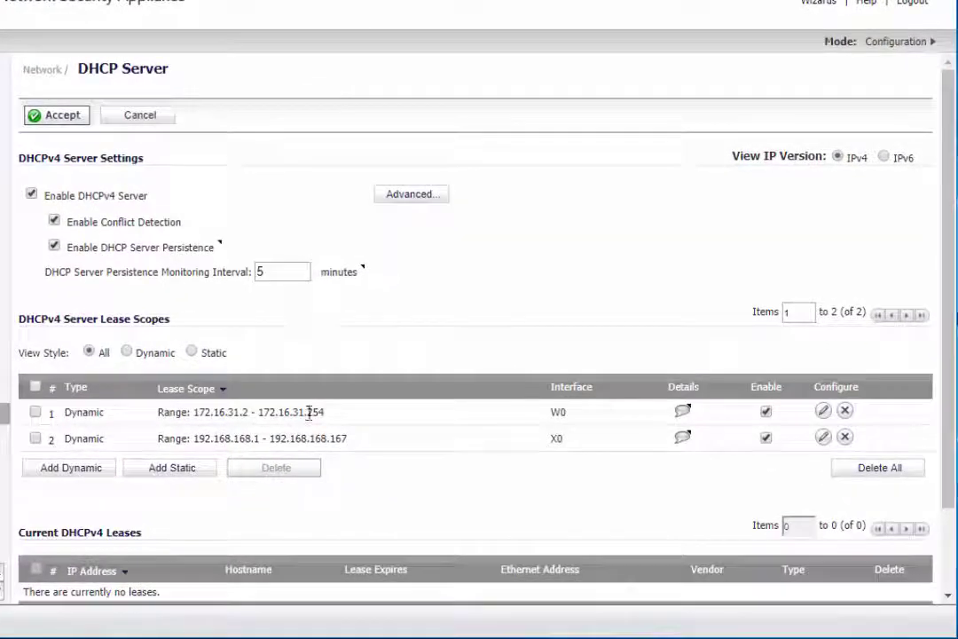
drag(327, 414, 197, 418)
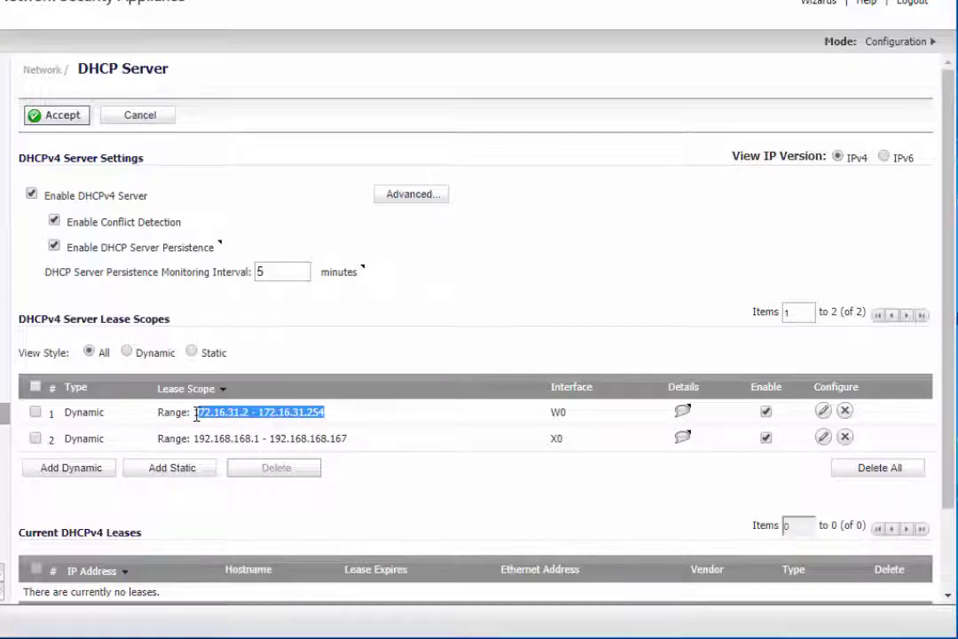
drag(199, 414, 344, 406)
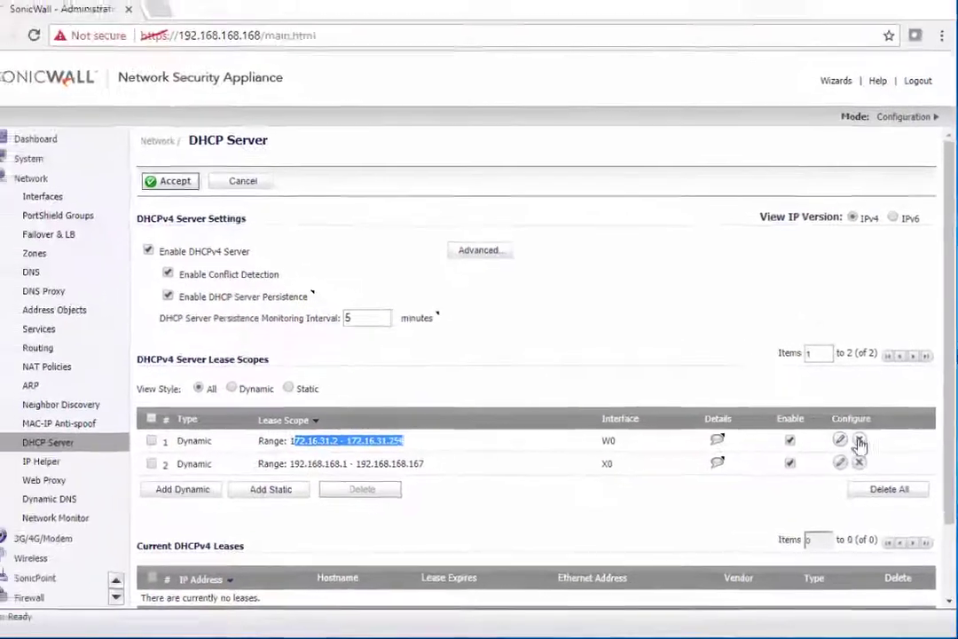
click(860, 443)
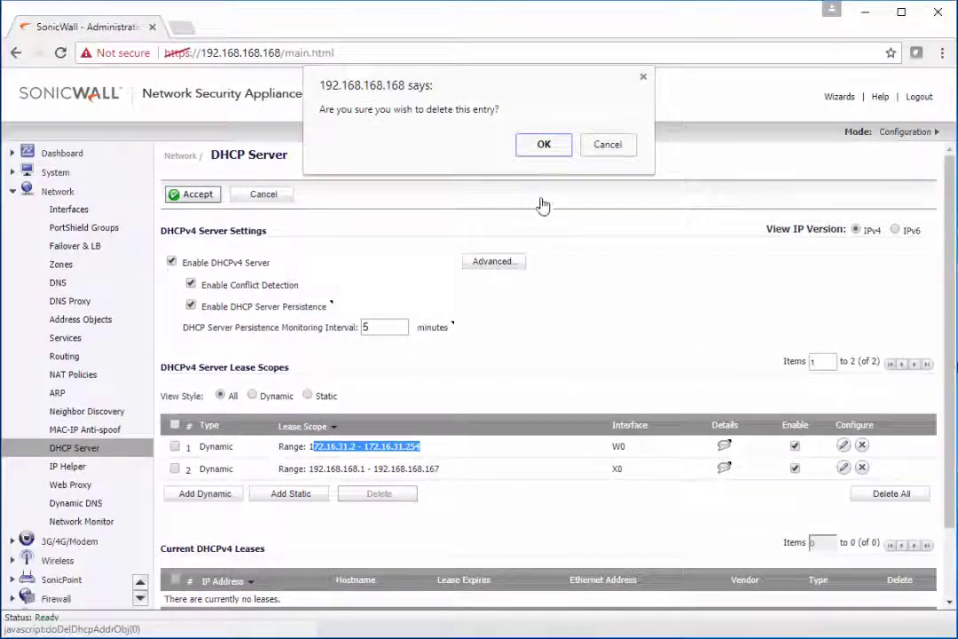
click(530, 129)
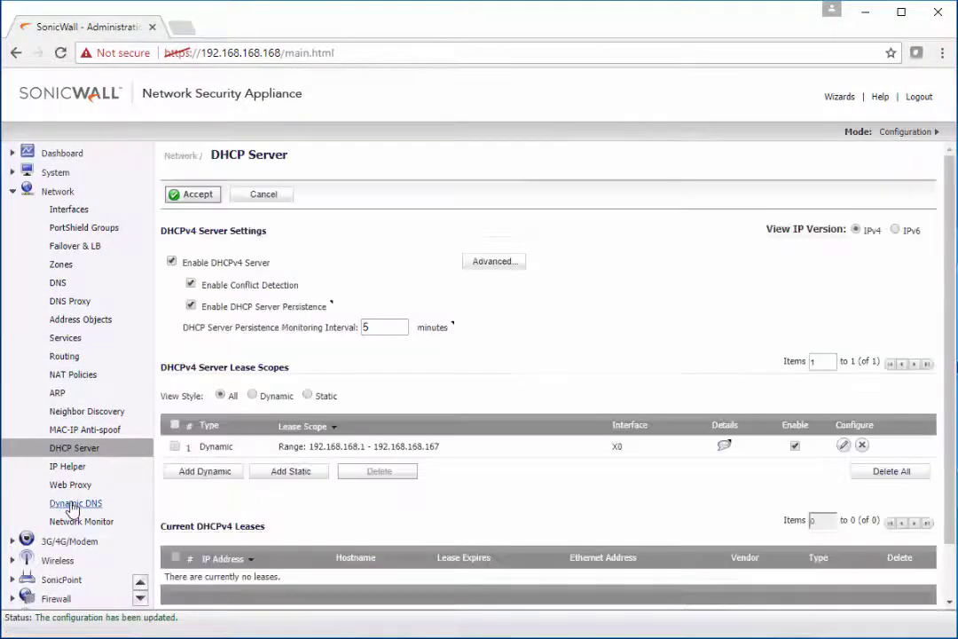
Display the firewall access rules from the Phone System zone to the WAN zone and examine them.
scroll(75, 427, down, 3)
scroll(74, 411, down, 1)
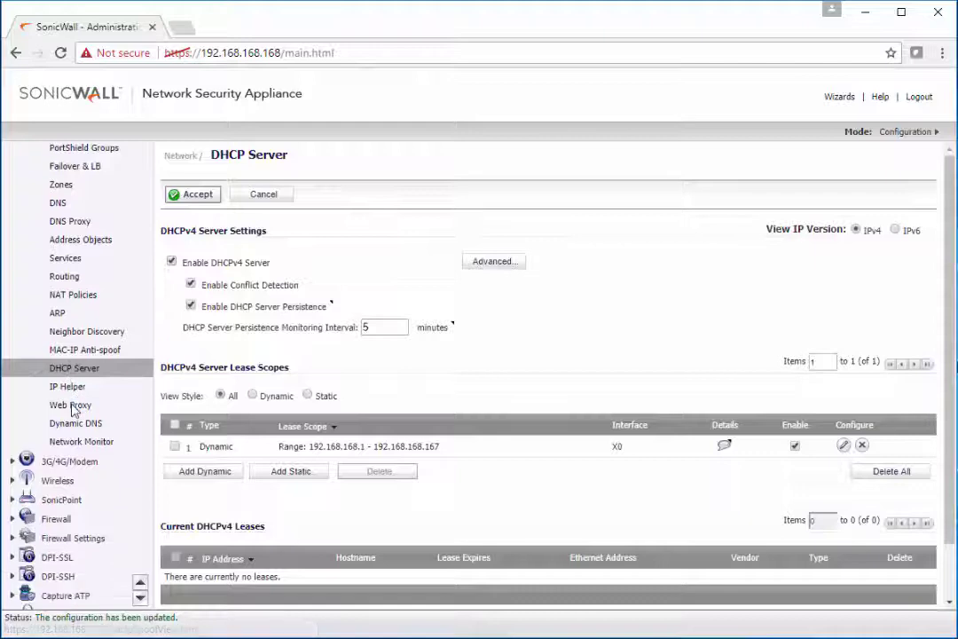
click(58, 521)
click(92, 286)
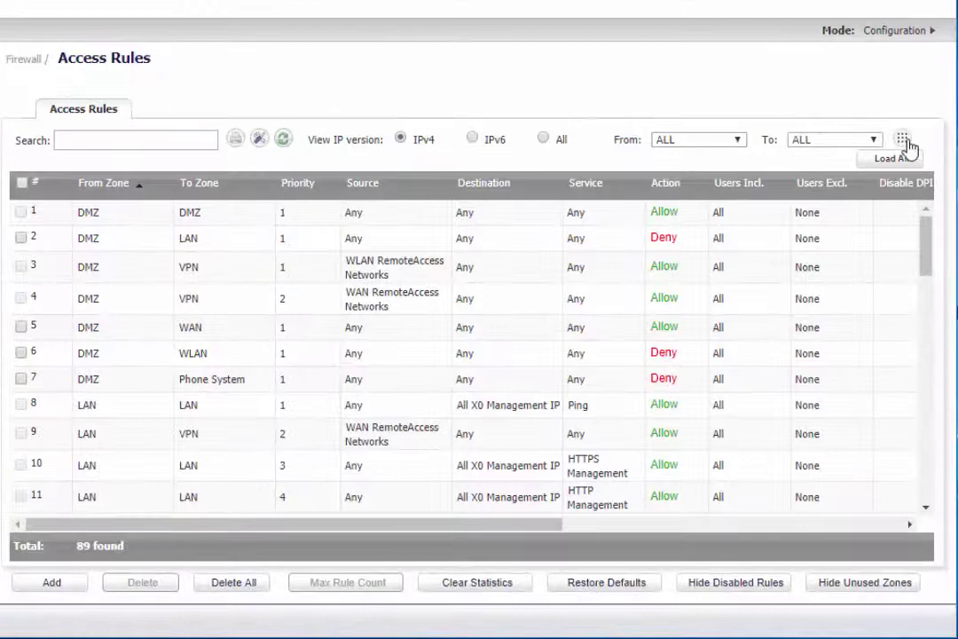
click(904, 142)
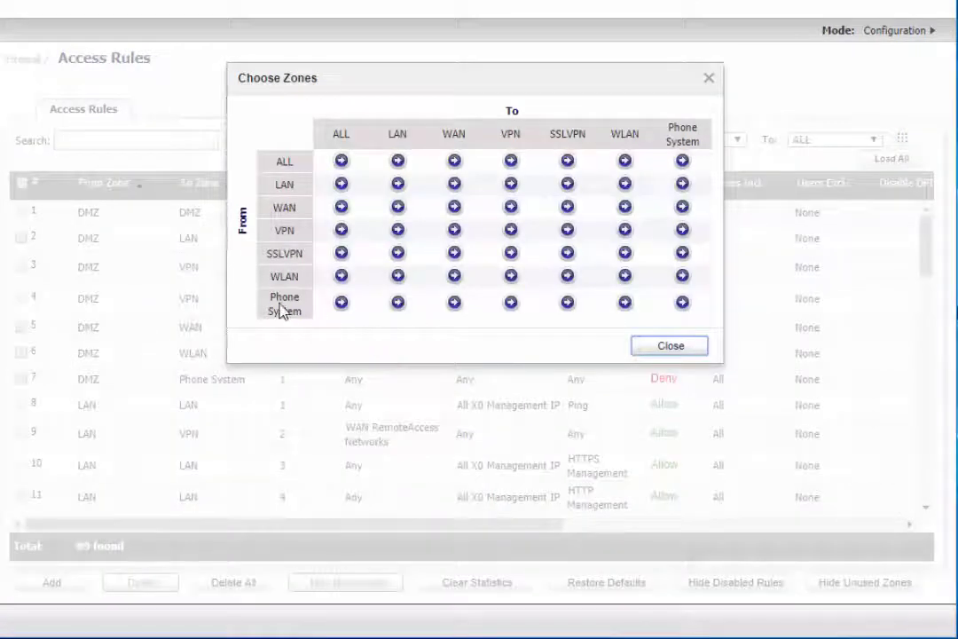
click(454, 302)
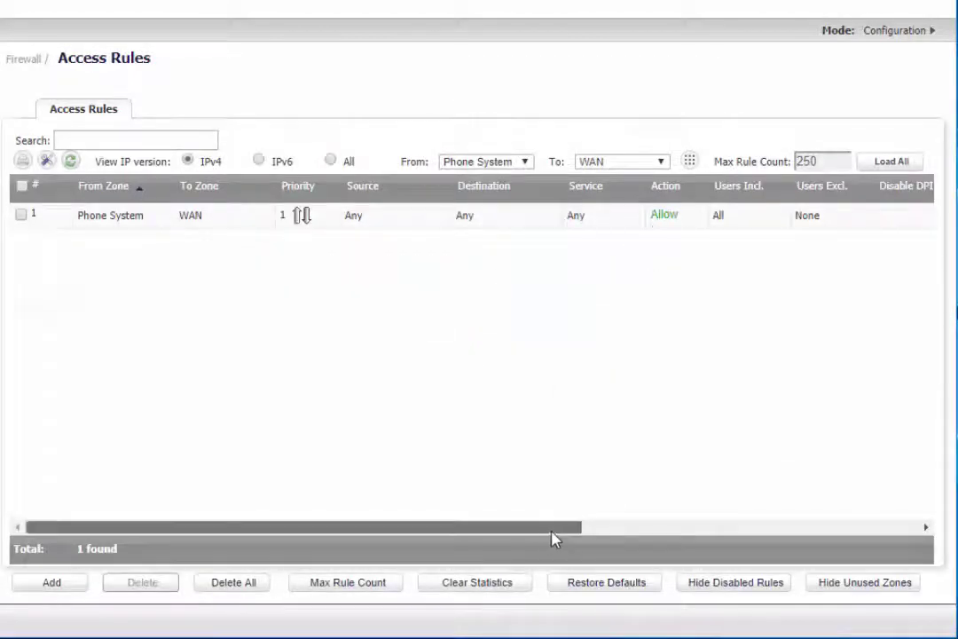
drag(552, 532, 406, 552)
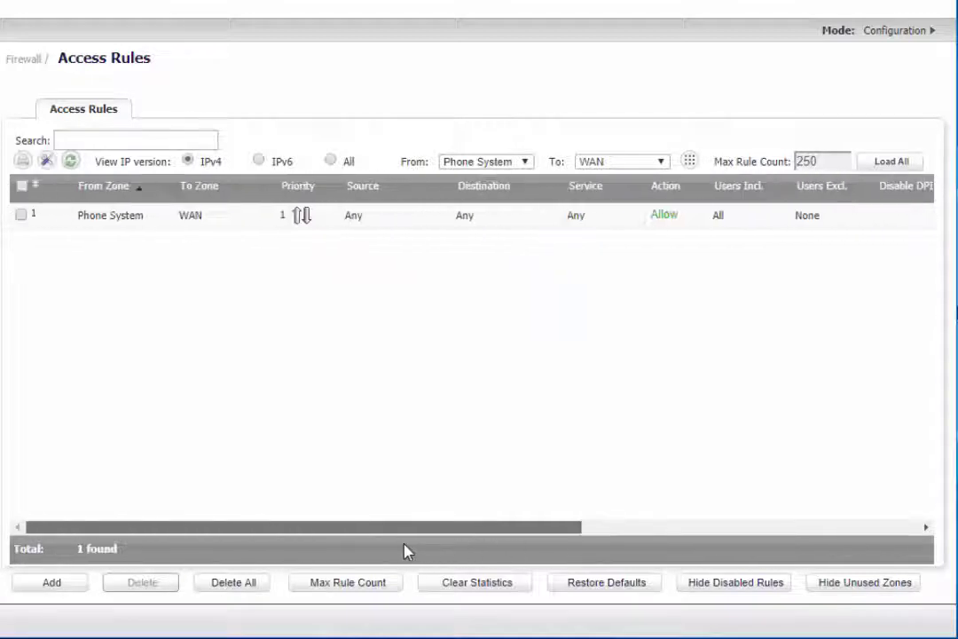
Display the firewall access rules from the Phone System zone to the LAN zone and examine them.
click(693, 161)
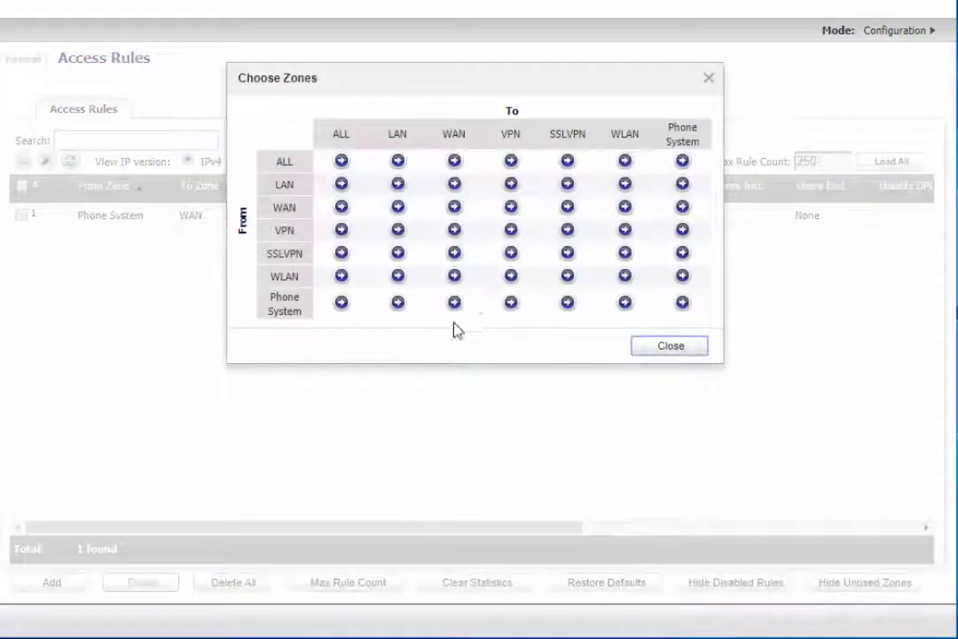
click(398, 303)
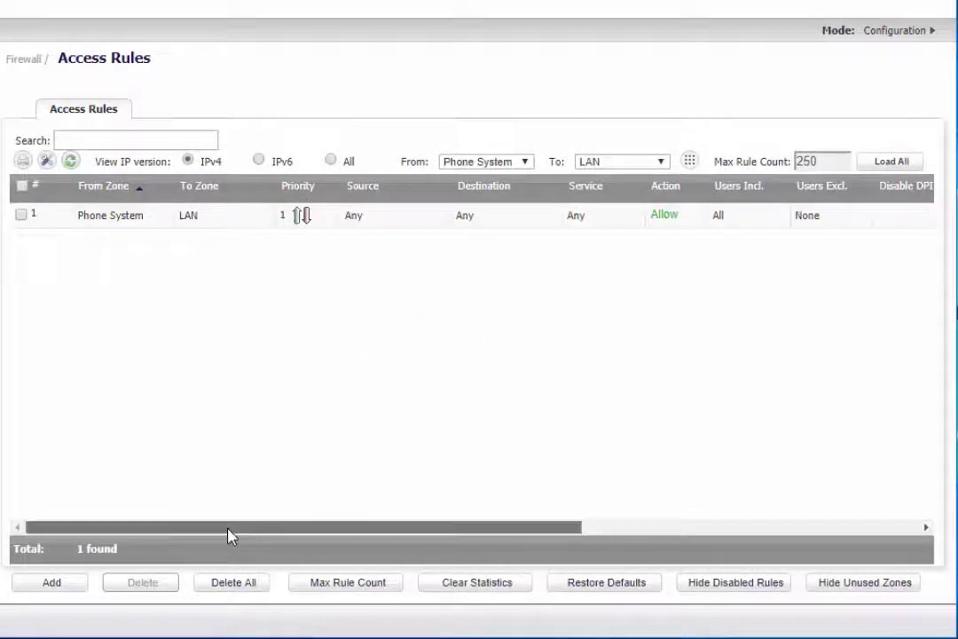
mouse_move(229, 535)
mouse_down()
mouse_move(605, 535)
mouse_move(241, 533)
mouse_up()
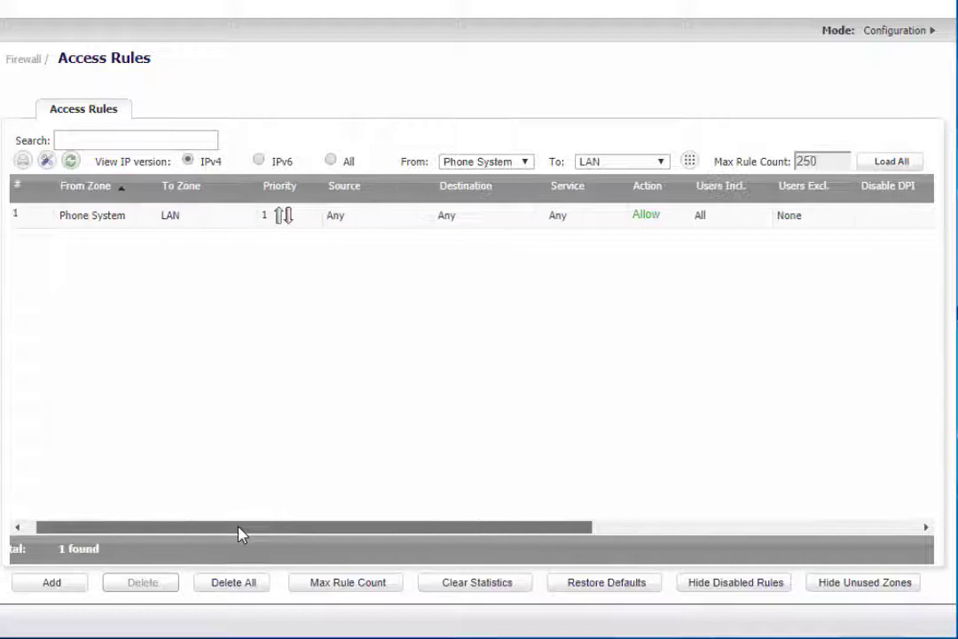
click(690, 162)
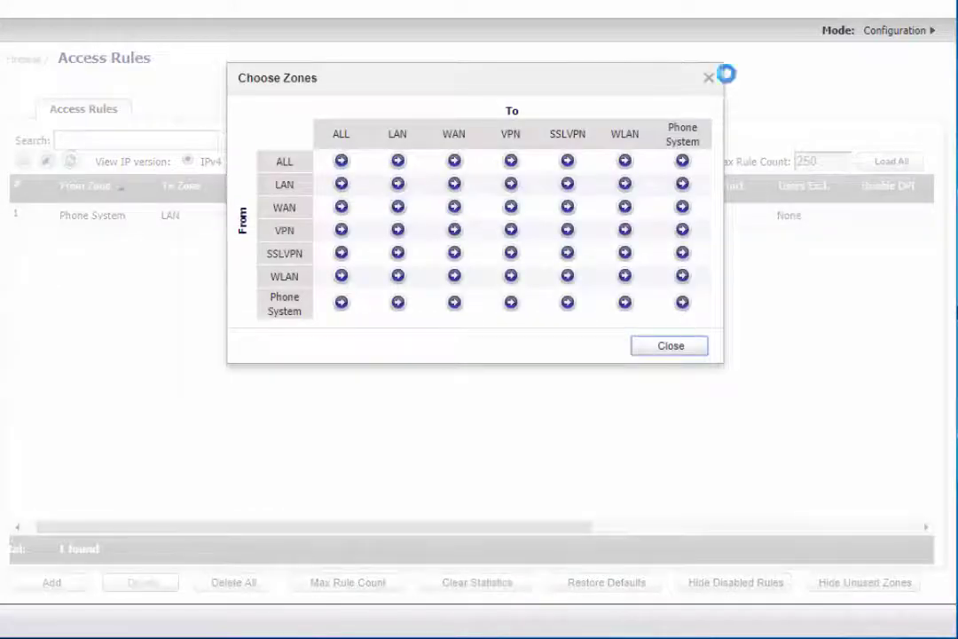
click(708, 81)
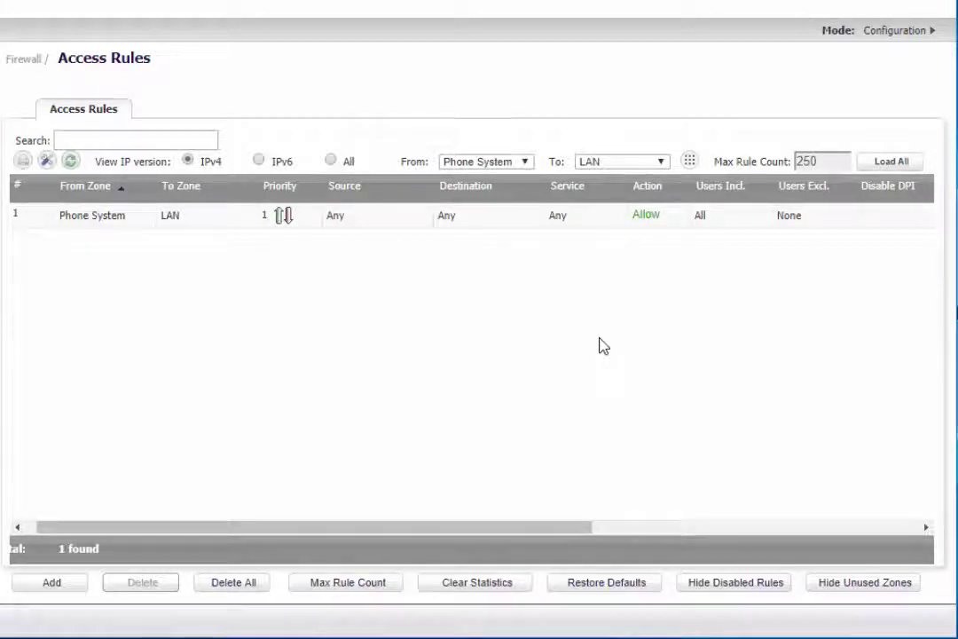
Display the firewall access rules from the LAN zone to the Phone System zone and examine them.
click(509, 165)
click(509, 165)
click(691, 164)
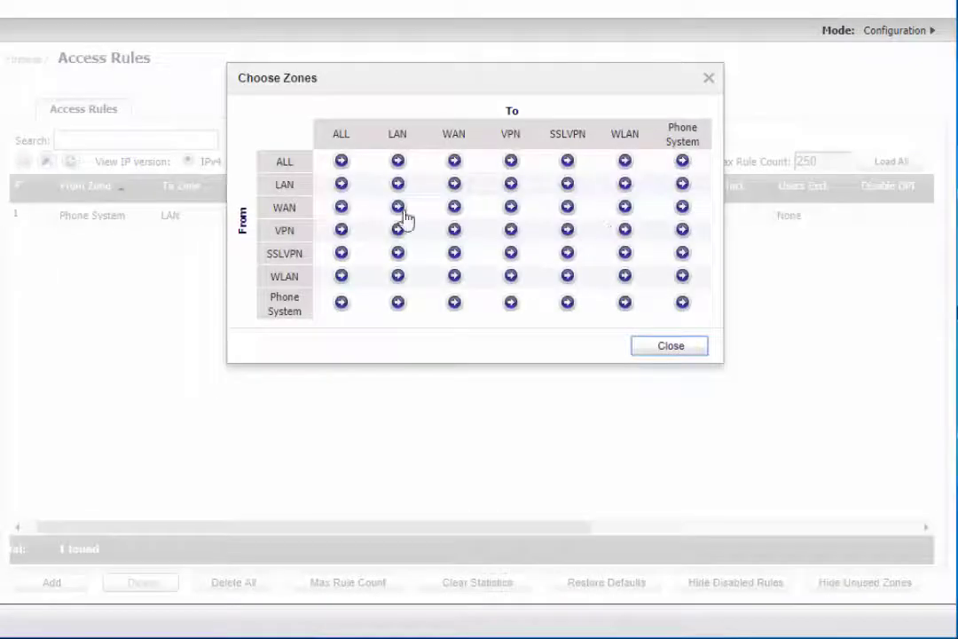
click(682, 183)
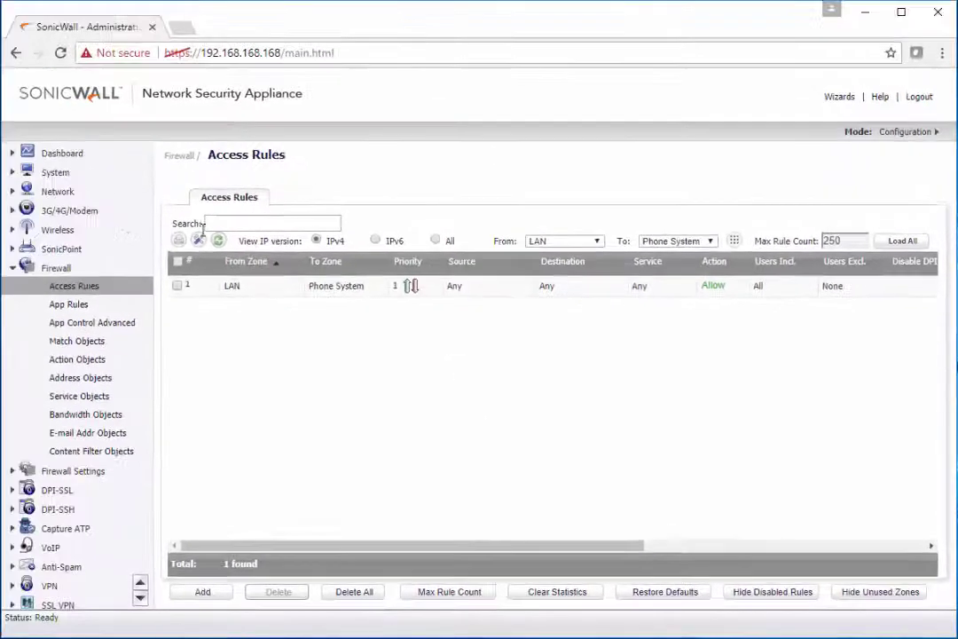
Open the network interface settings to examine the zone assigned to each interface.
click(58, 192)
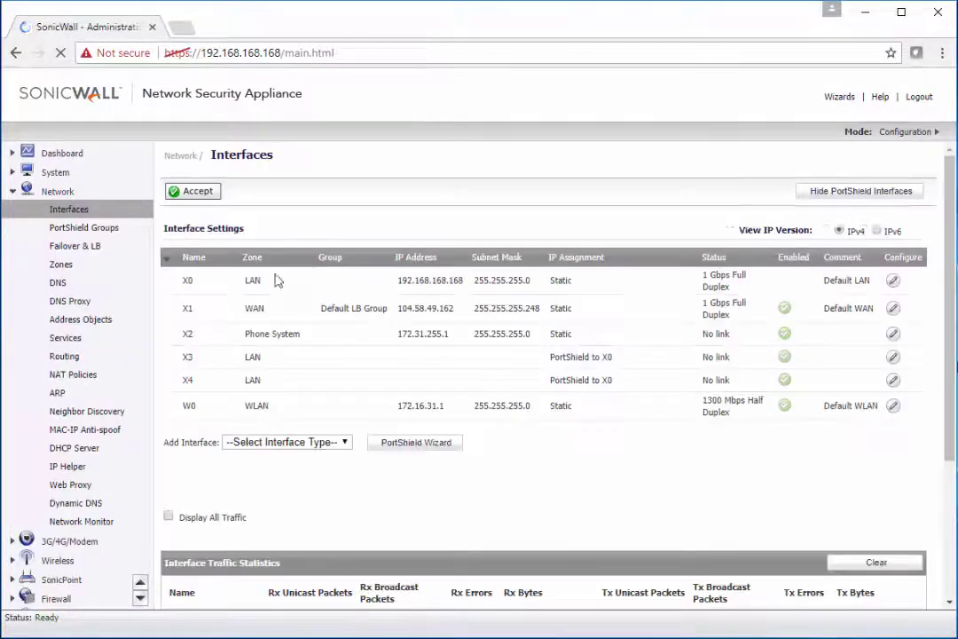